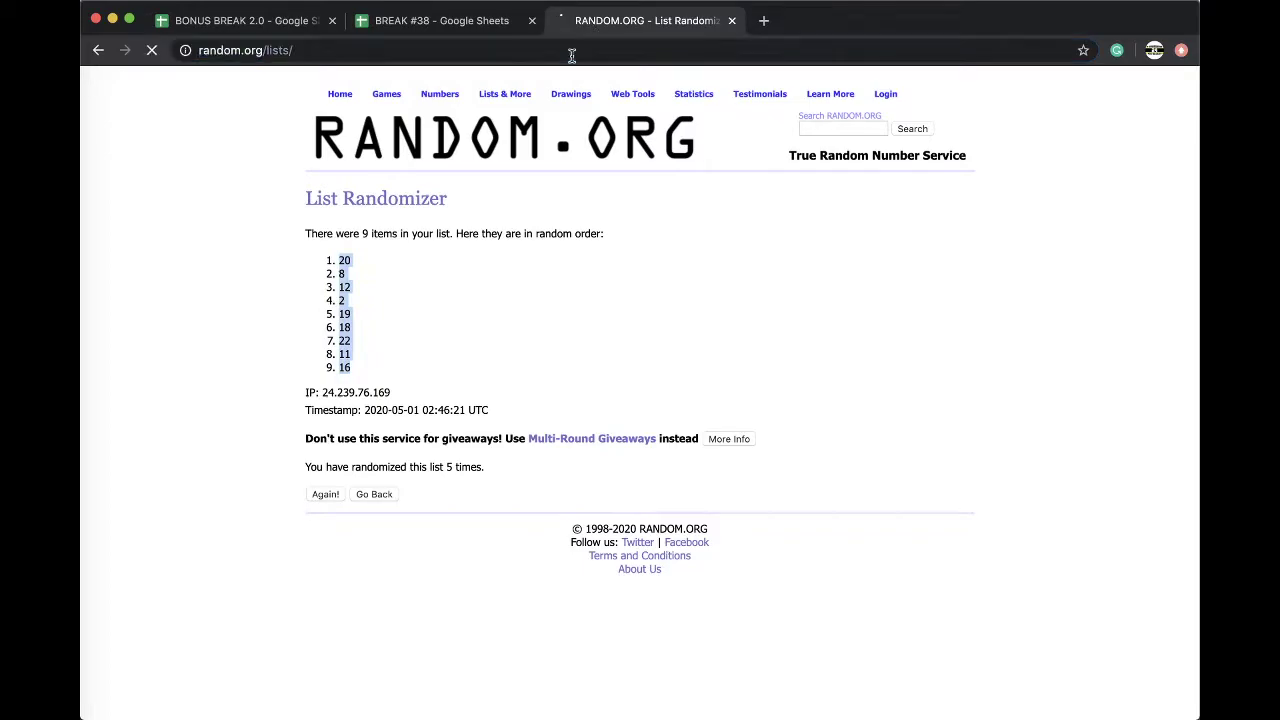
Step: Randomize the 32-item list five times in the List Randomizer
{"action": "left_click", "coordinate": [335, 568]}
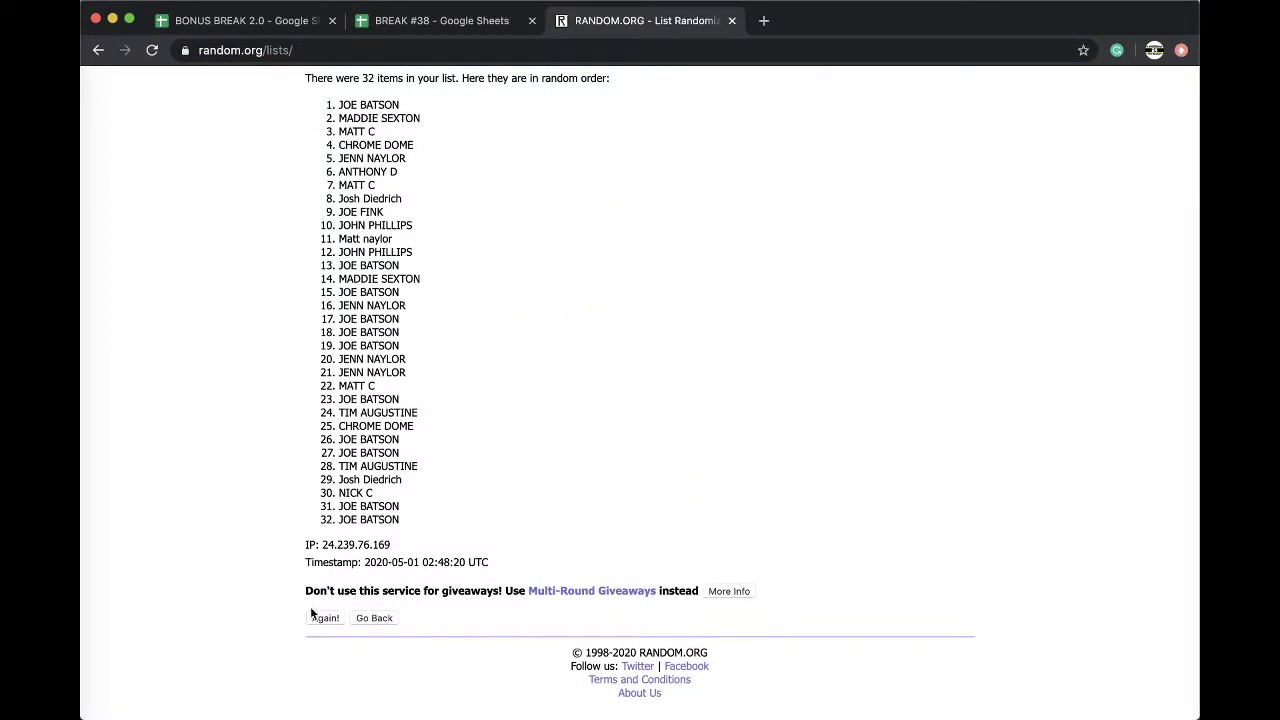
{"action": "left_click", "coordinate": [325, 606]}
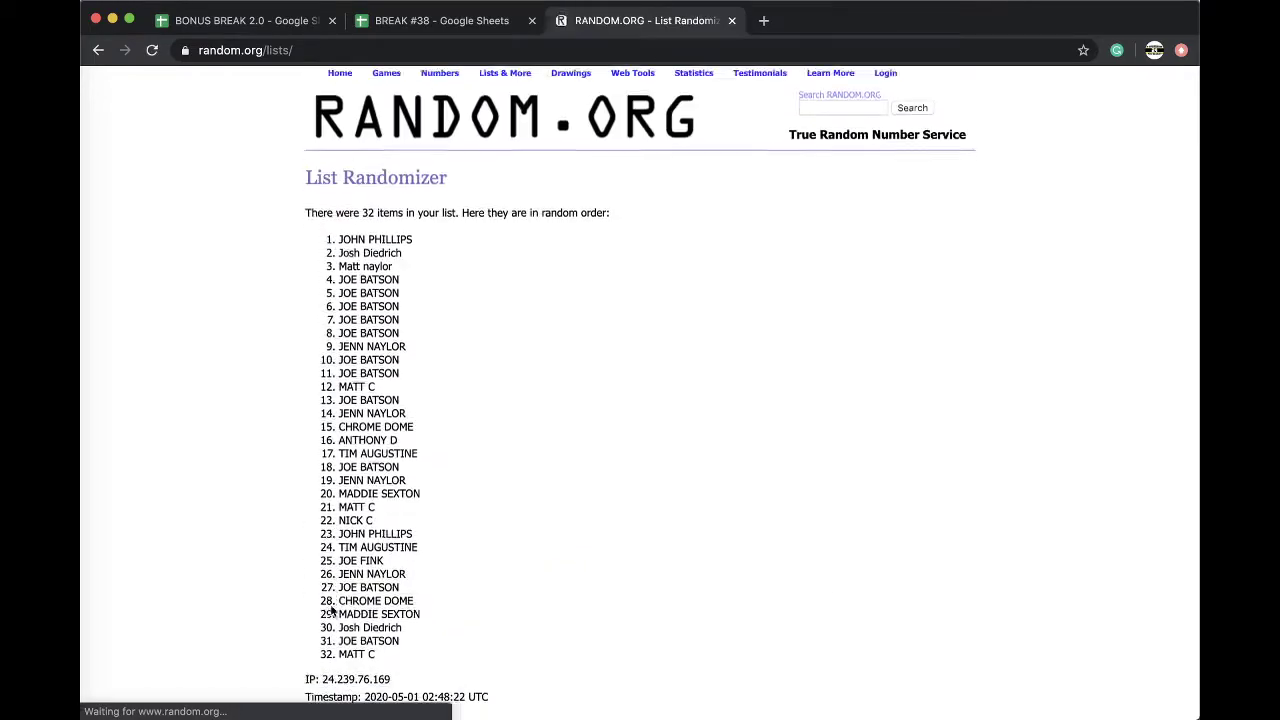
{"action": "left_click", "coordinate": [322, 652]}
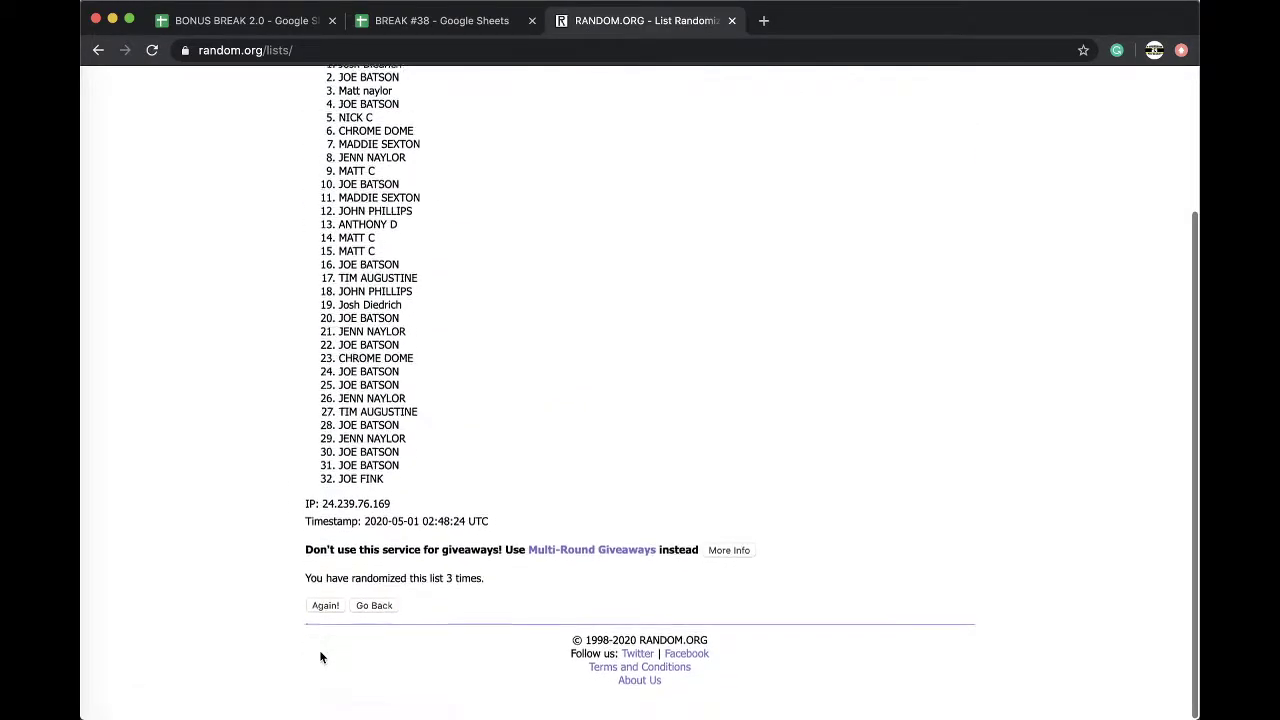
{"action": "left_click", "coordinate": [323, 617]}
{"action": "left_click", "coordinate": [323, 617]}
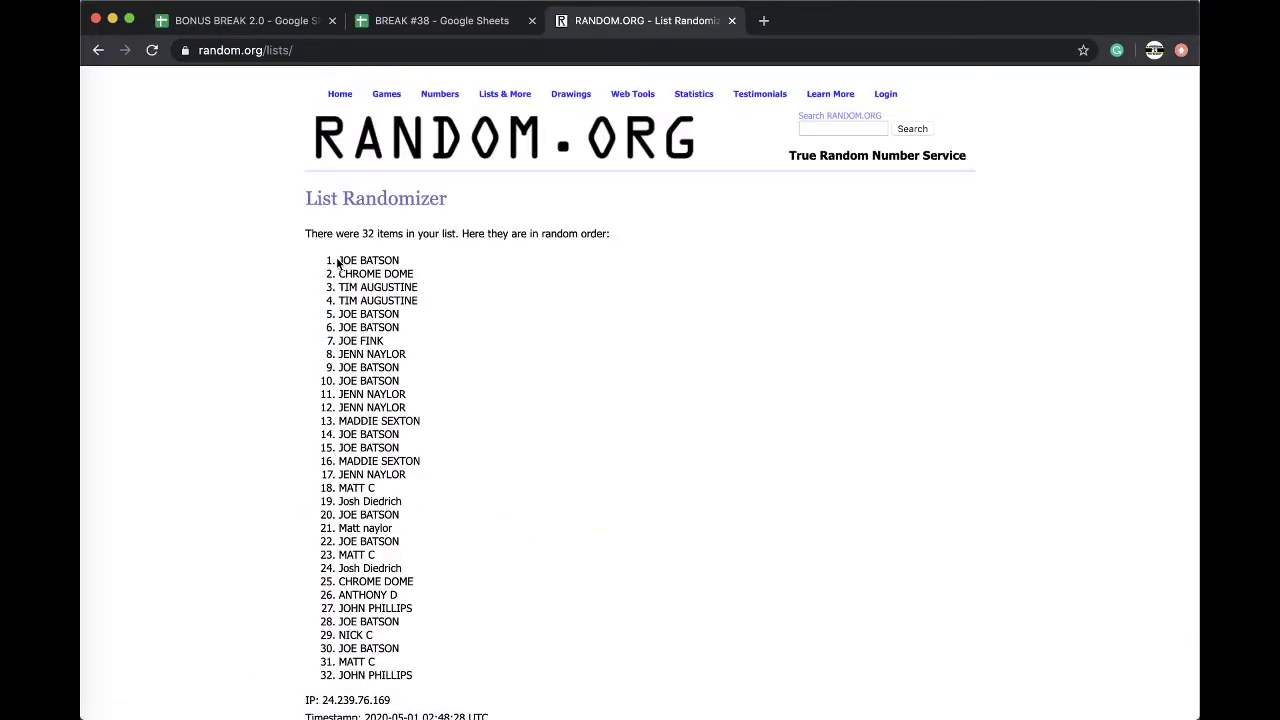
Step: Copy the randomized names into the BREAK #38 spreadsheet's #17 PREMIUM FOOTBALLS sheet from B1 down, and set their font size to 18
{"action": "left_click_drag", "start_coordinate": [337, 262], "coordinate": [428, 486]}
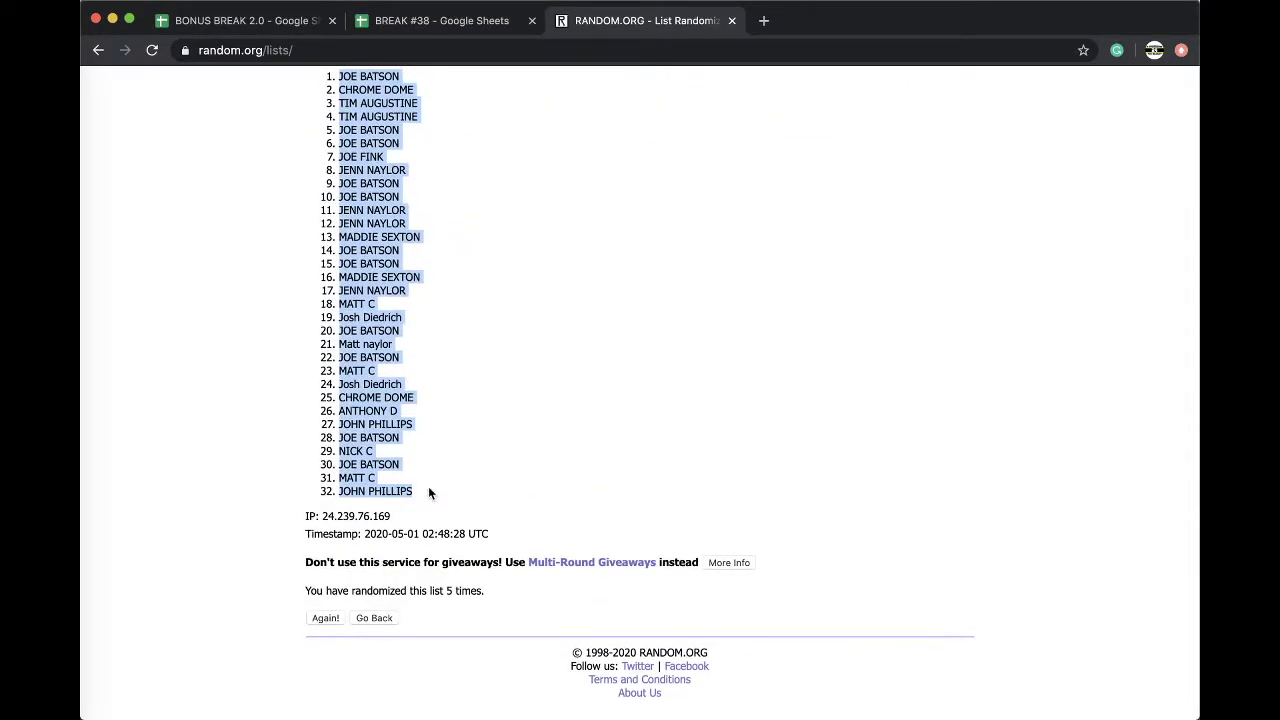
{"action": "left_click", "coordinate": [440, 20]}
{"action": "left_click", "coordinate": [284, 174]}
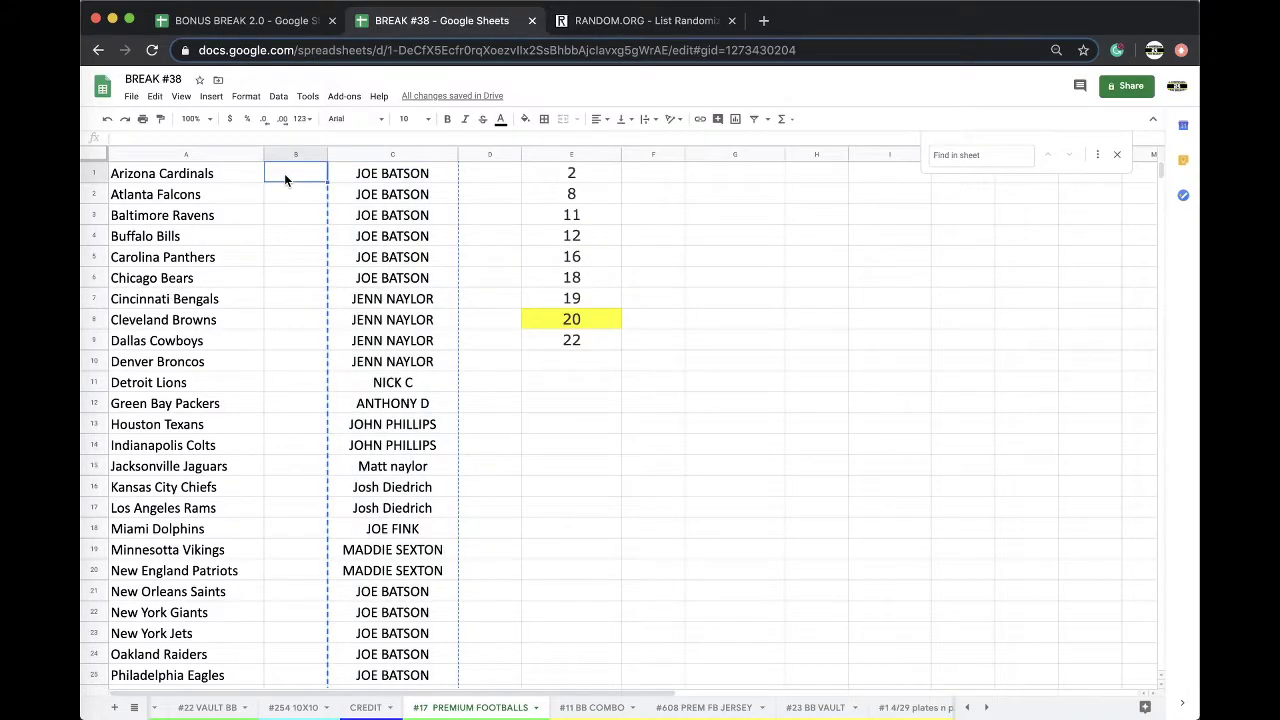
{"action": "key", "text": "super+v"}
{"action": "left_click", "coordinate": [404, 118]}
{"action": "left_click", "coordinate": [406, 303]}
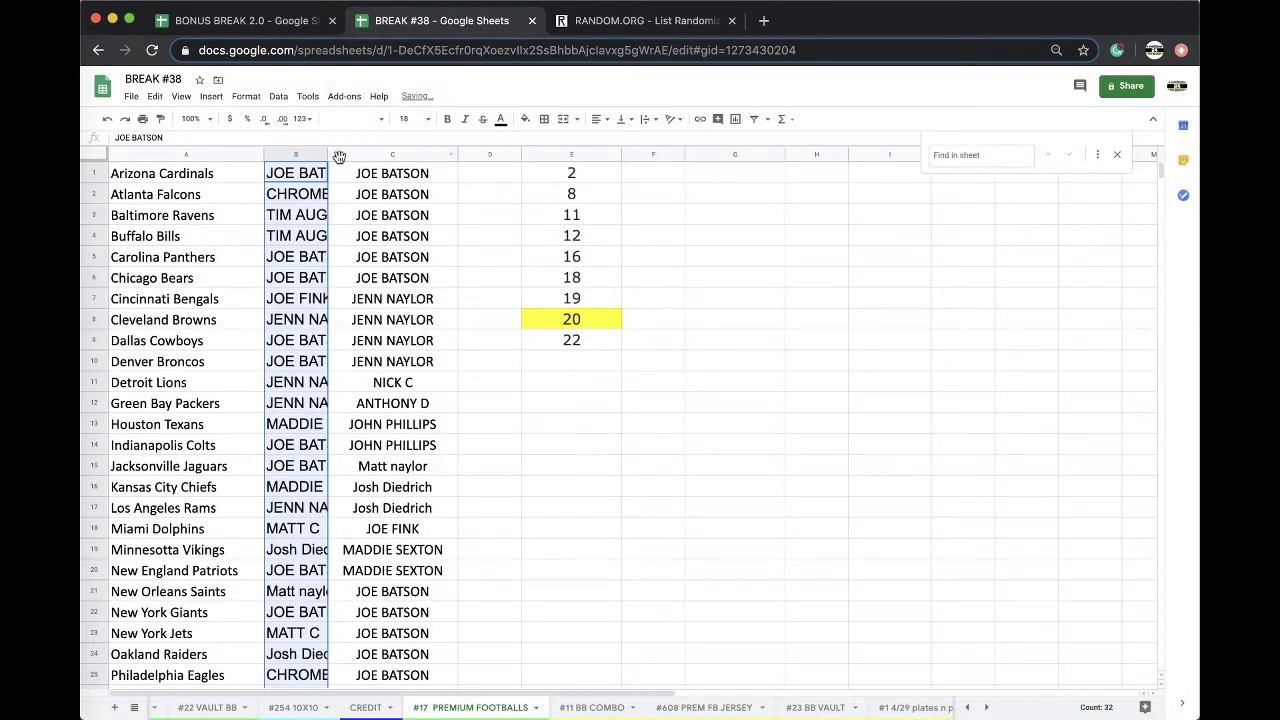
Step: Fit column B to its contents and sort the sheet alphabetically by column B from A to Z
{"action": "double_click", "coordinate": [327, 152]}
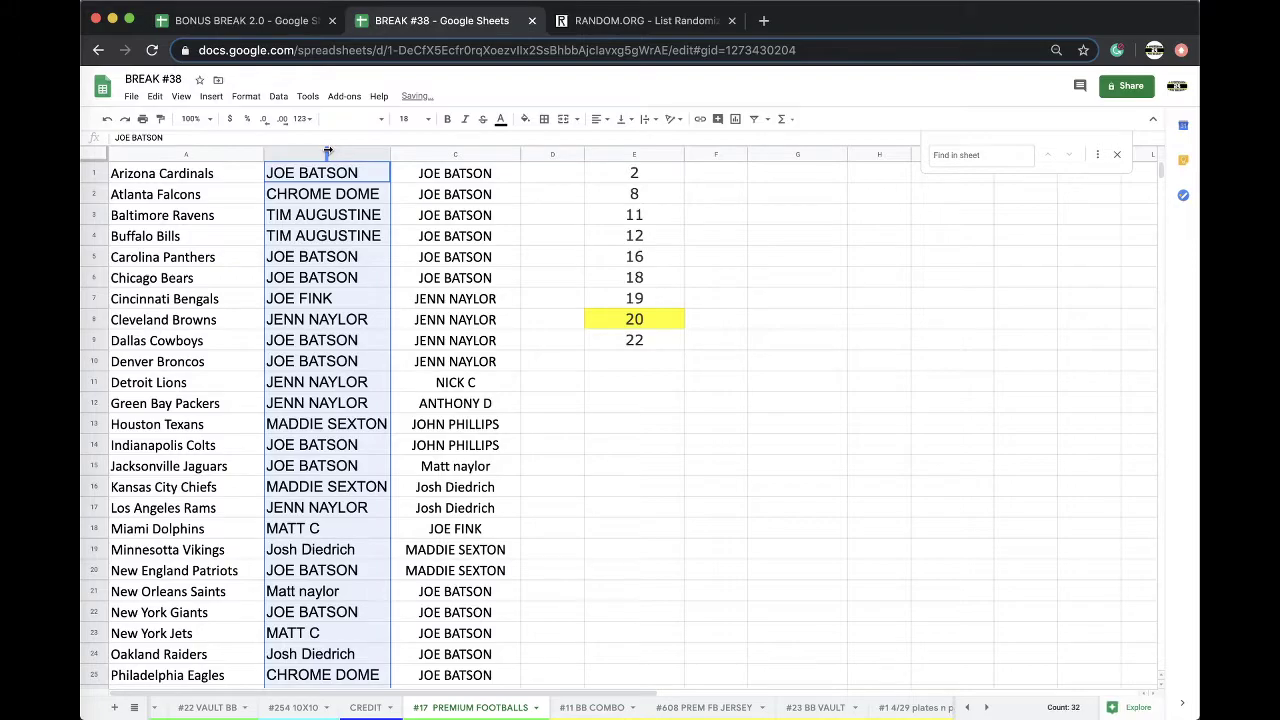
{"action": "left_click", "coordinate": [277, 97]}
{"action": "left_click", "coordinate": [330, 120]}
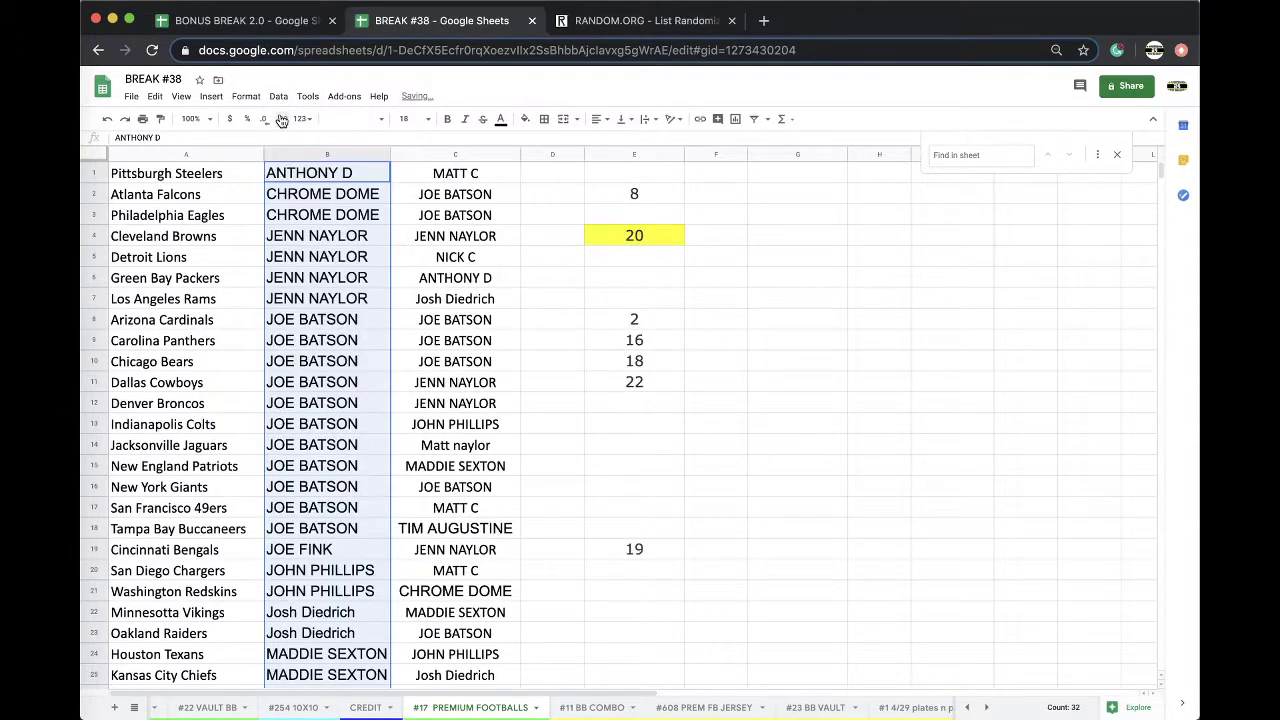
Step: Review which football teams are assigned to each participant, from row 1 through row 32 of the sorted sheet
{"action": "left_click", "coordinate": [320, 178]}
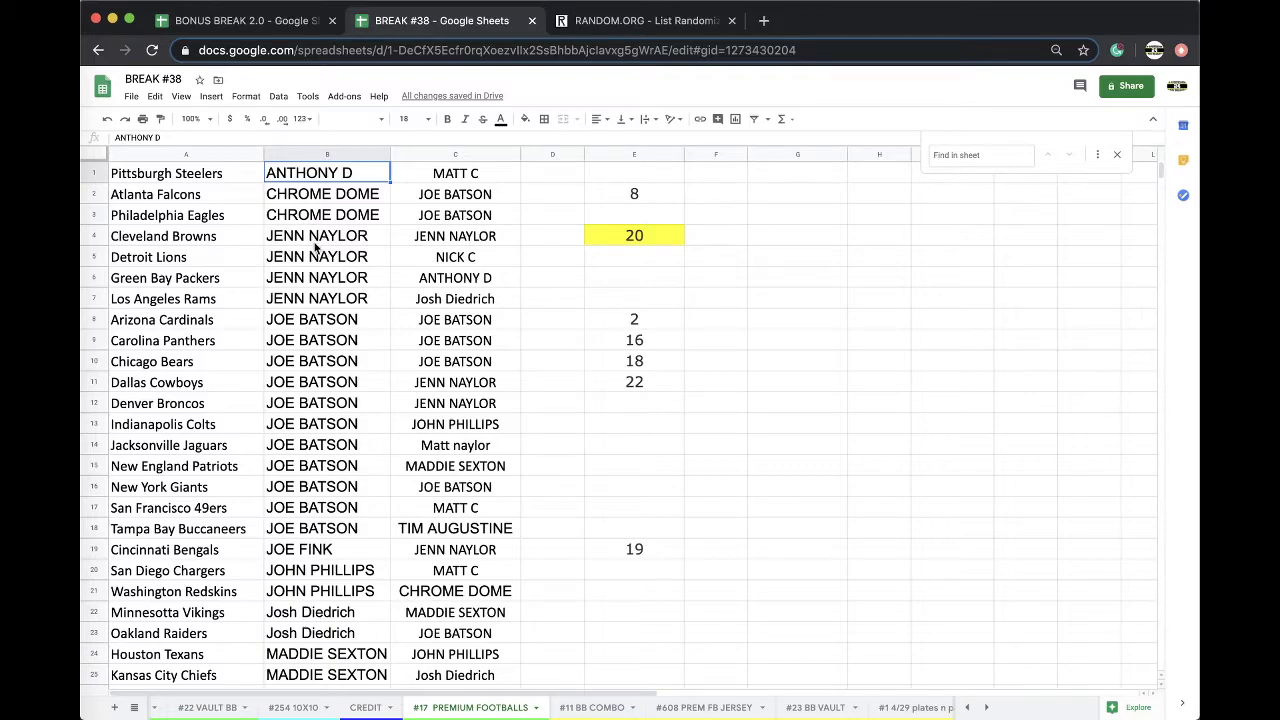
{"action": "scroll", "coordinate": [320, 290], "scroll_direction": "down", "scroll_amount": 2}
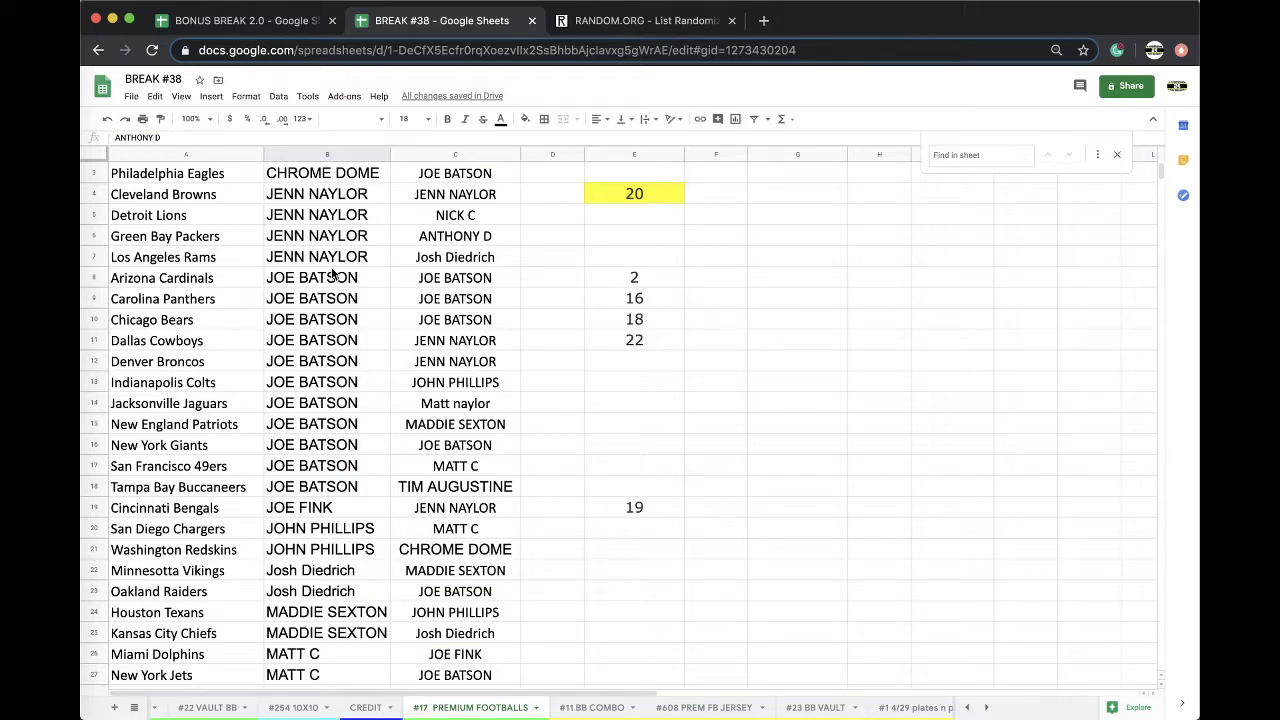
{"action": "scroll", "coordinate": [335, 275], "scroll_direction": "down", "scroll_amount": 5}
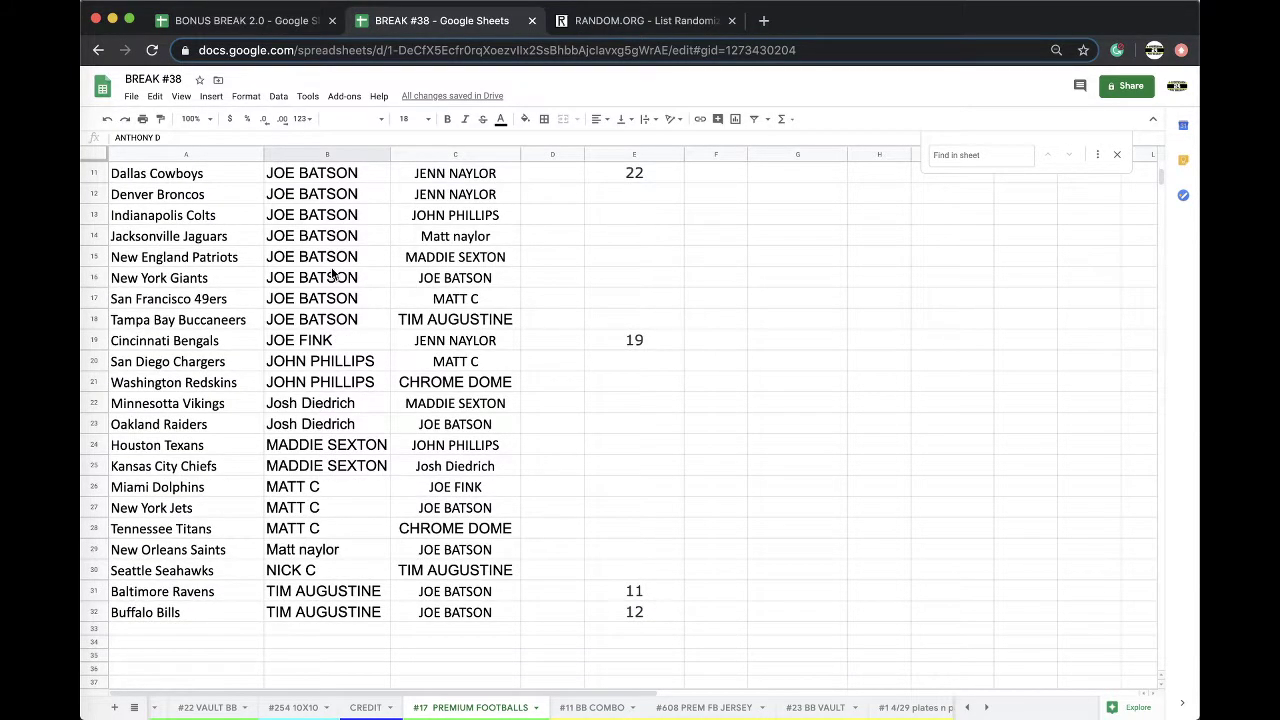
{"action": "scroll", "coordinate": [335, 275], "scroll_direction": "down", "scroll_amount": 1}
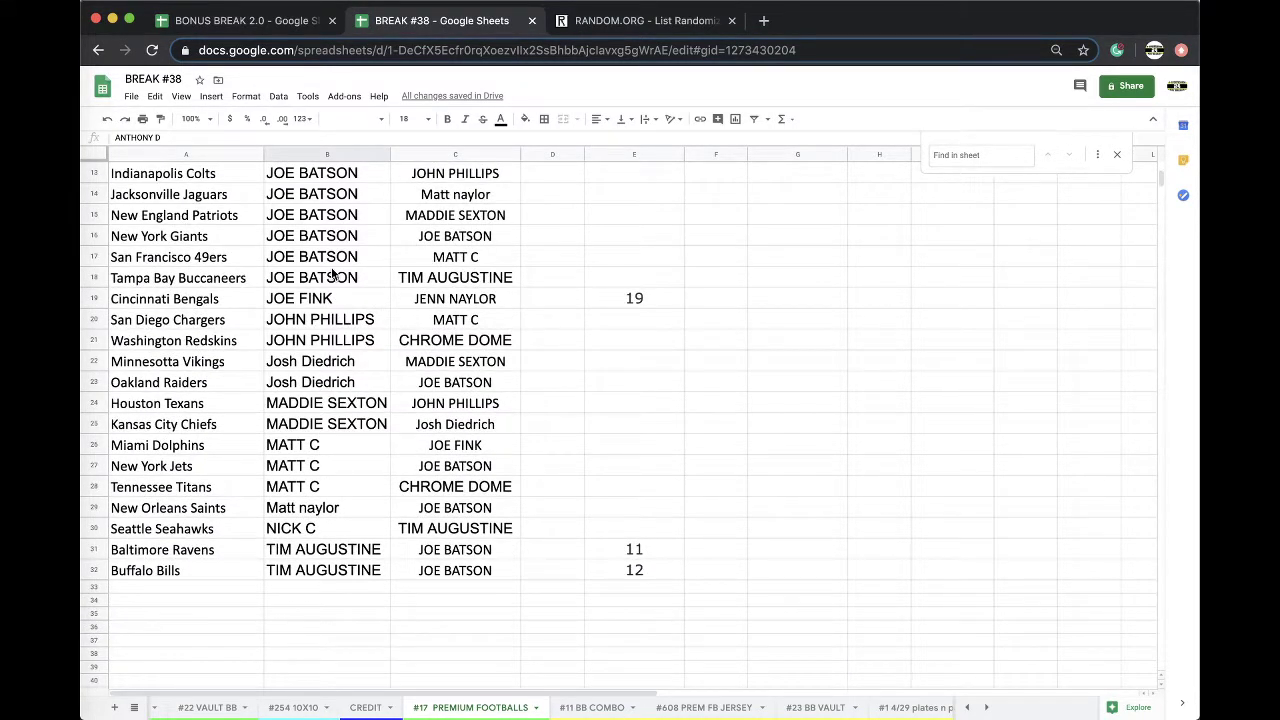
{"action": "scroll", "coordinate": [335, 275], "scroll_direction": "down", "scroll_amount": 1}
{"action": "scroll", "coordinate": [335, 275], "scroll_direction": "down", "scroll_amount": 1}
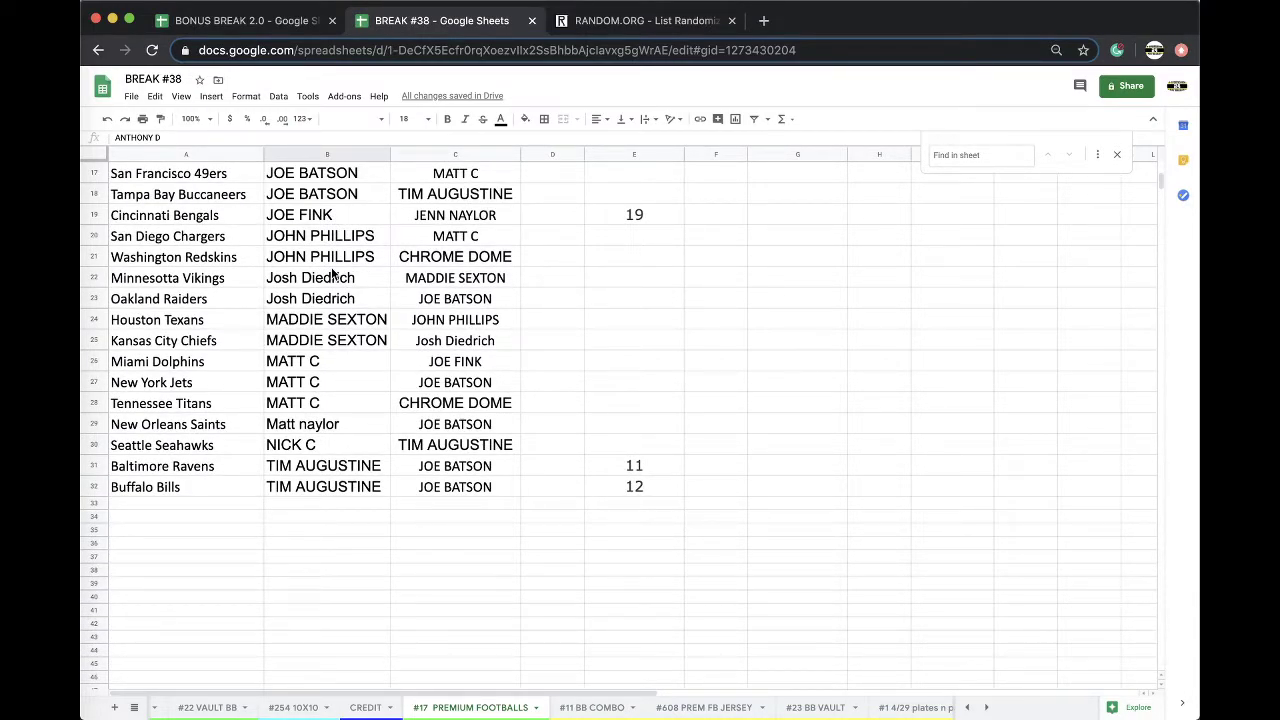
{"action": "scroll", "coordinate": [364, 359], "scroll_direction": "up", "scroll_amount": 8}
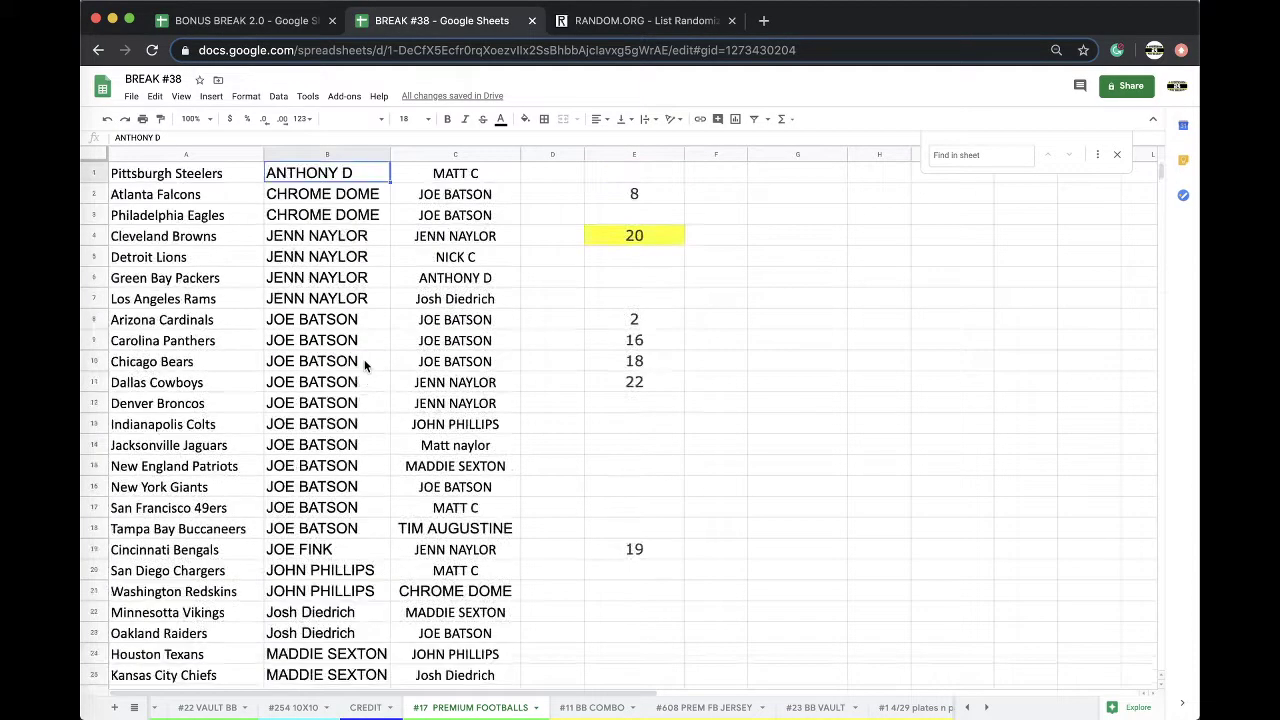
Step: Enter the new buyer's nickname in C17, beside Los Angeles Rams, on the #1 4/29 plates n patches sheet
{"action": "scroll", "coordinate": [700, 707], "scroll_direction": "right", "scroll_amount": 3}
{"action": "left_click", "coordinate": [729, 706]}
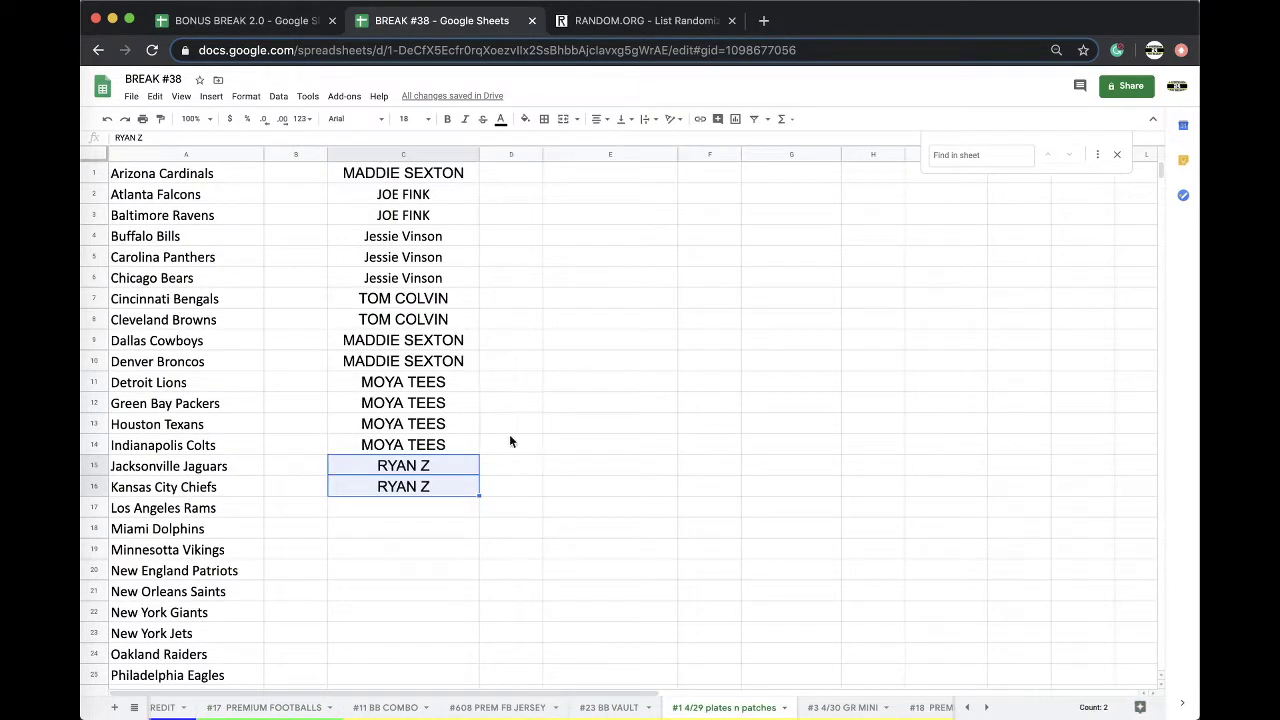
{"action": "left_click", "coordinate": [427, 505]}
{"action": "type", "text": "THE "}
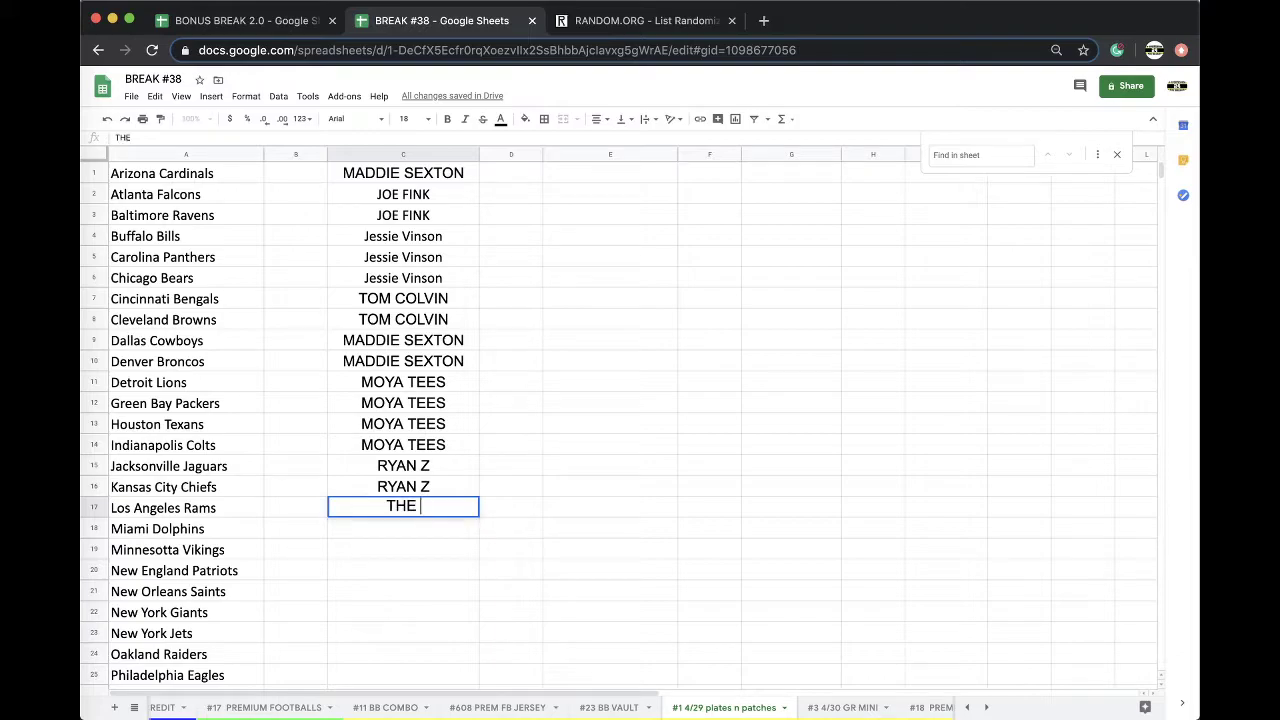
{"action": "type", "text": "\"DON\""}
{"action": "key", "text": "Return"}
Step: Copy the nickname from C17 into C18, C19 and C20, down to New England Patriots
{"action": "left_click", "coordinate": [428, 508]}
{"action": "key", "text": "cmd+c"}
{"action": "key", "text": "Down"}
{"action": "key", "text": "super+v"}
{"action": "key", "text": "Down"}
{"action": "key", "text": "super+v"}
{"action": "key", "text": "Down"}
{"action": "key", "text": "super+v"}
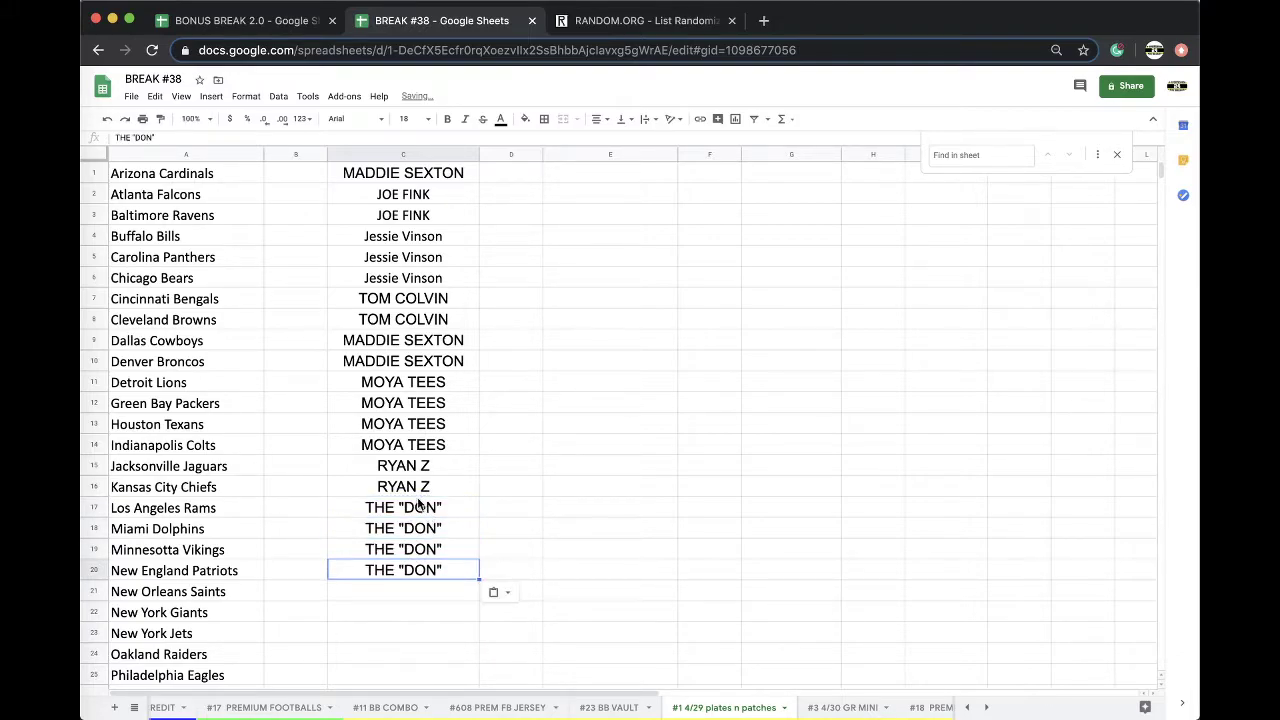
Step: Fill the four nickname cells C17 to C20 with yellow
{"action": "left_click_drag", "start_coordinate": [416, 503], "coordinate": [411, 569]}
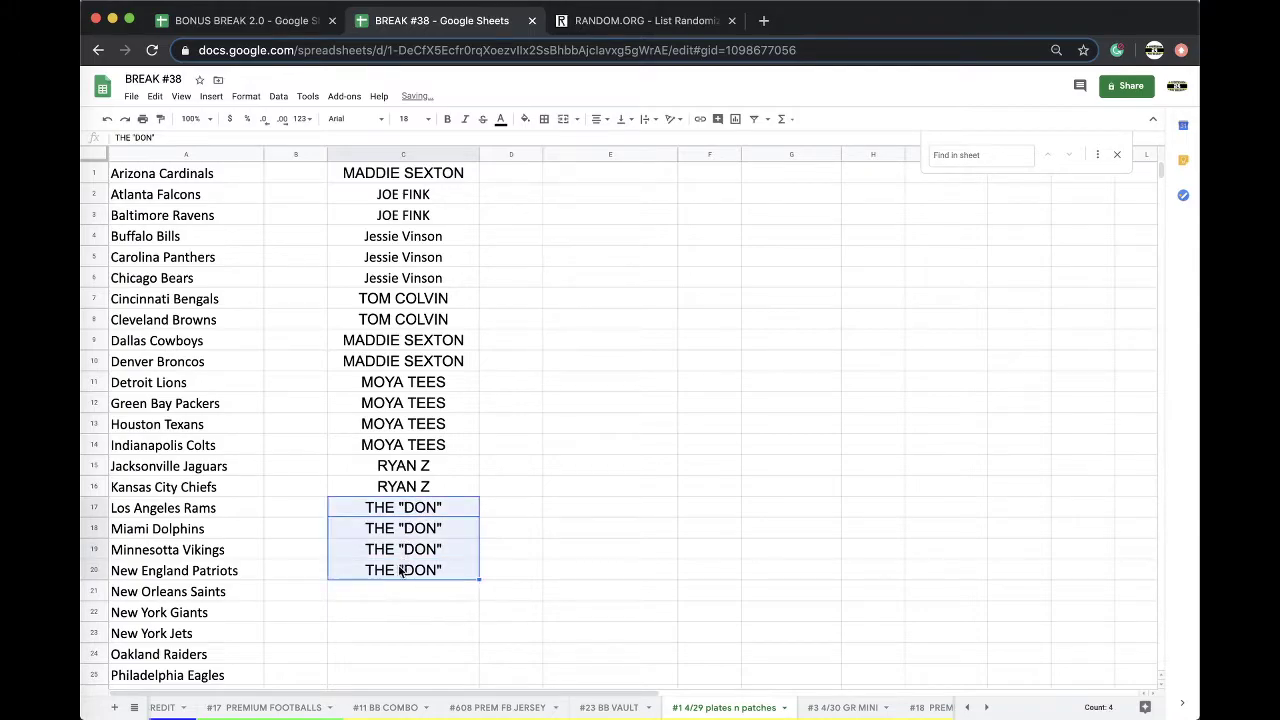
{"action": "left_click", "coordinate": [525, 119]}
{"action": "left_click", "coordinate": [570, 178]}
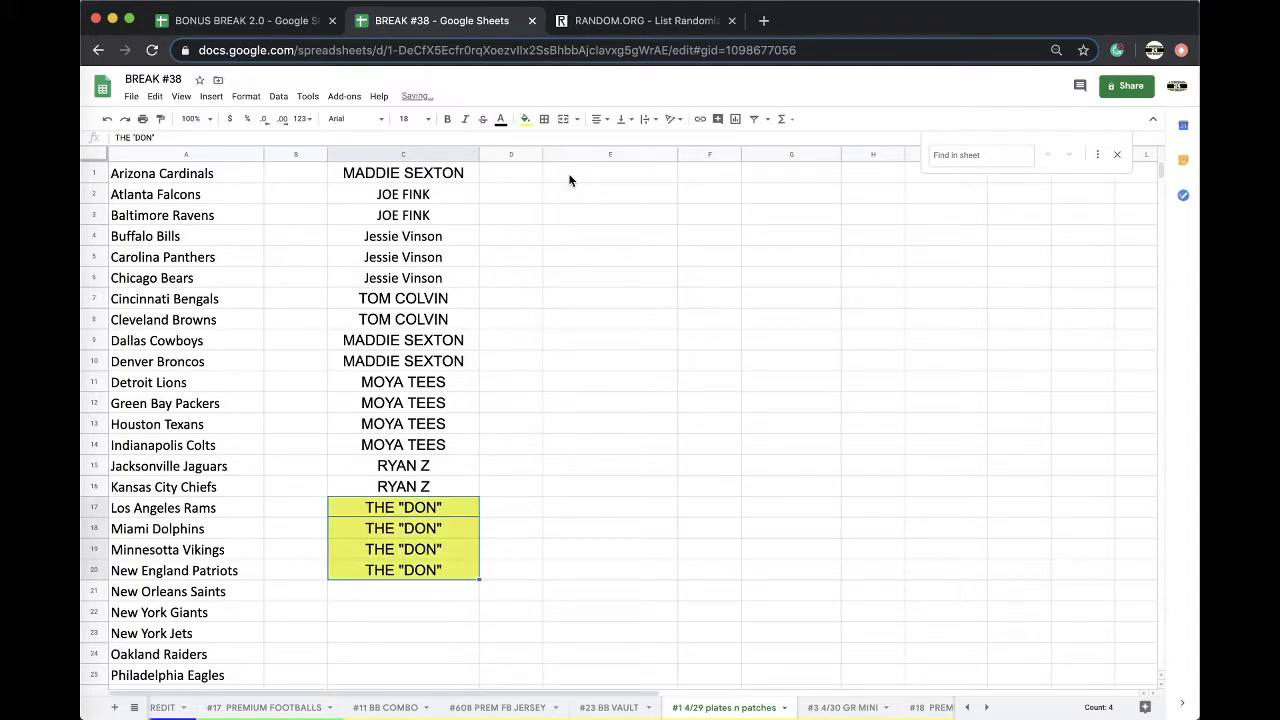
{"action": "left_click", "coordinate": [409, 710]}
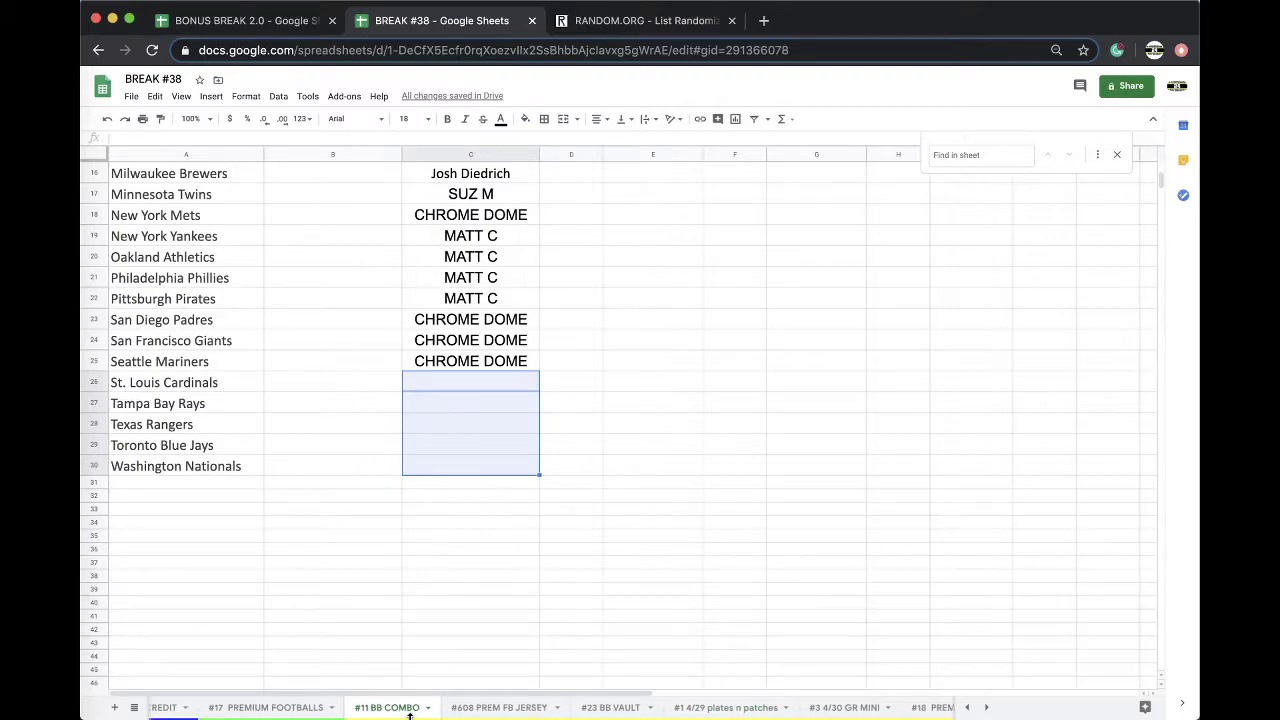
{"action": "left_click", "coordinate": [380, 710]}
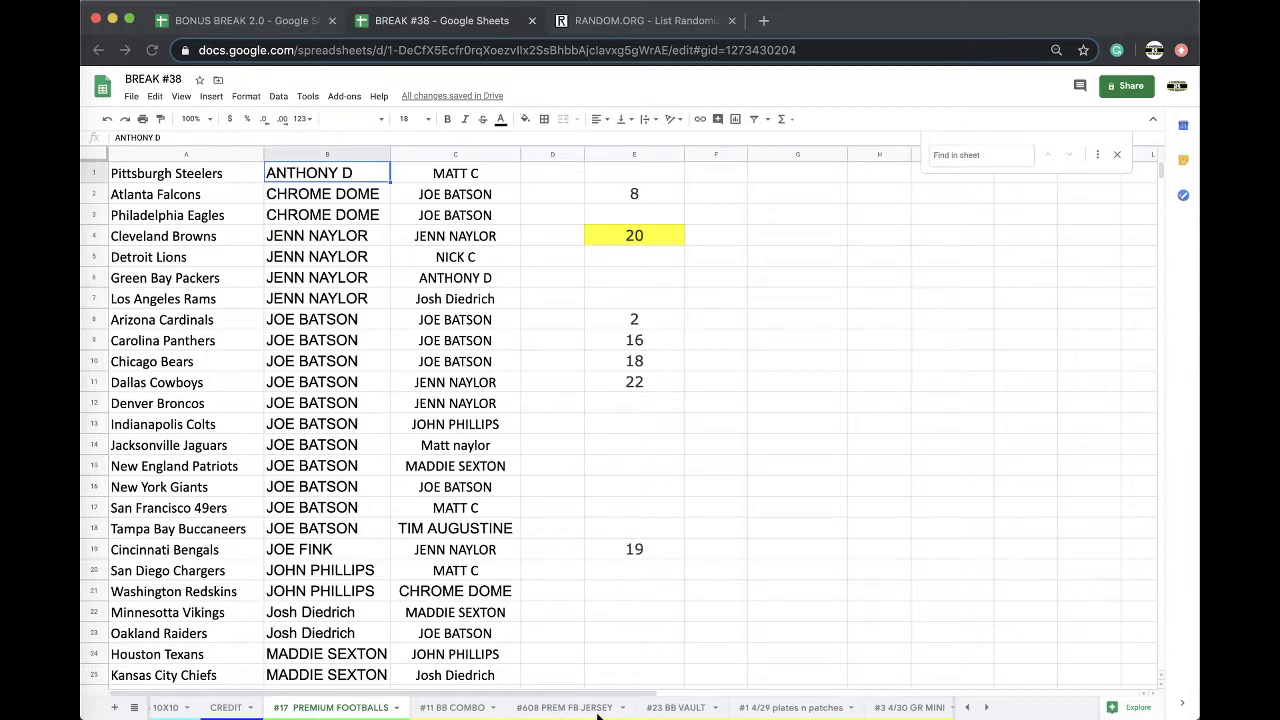
{"action": "left_click", "coordinate": [547, 716]}
Step: On the #3 4/30 GR MINI sheet, paste the copied buyer's name into C2, keeping the sheet's formatting, and fill the cell with yellow
{"action": "scroll", "coordinate": [600, 707], "scroll_direction": "right", "scroll_amount": 3}
{"action": "left_click", "coordinate": [740, 707]}
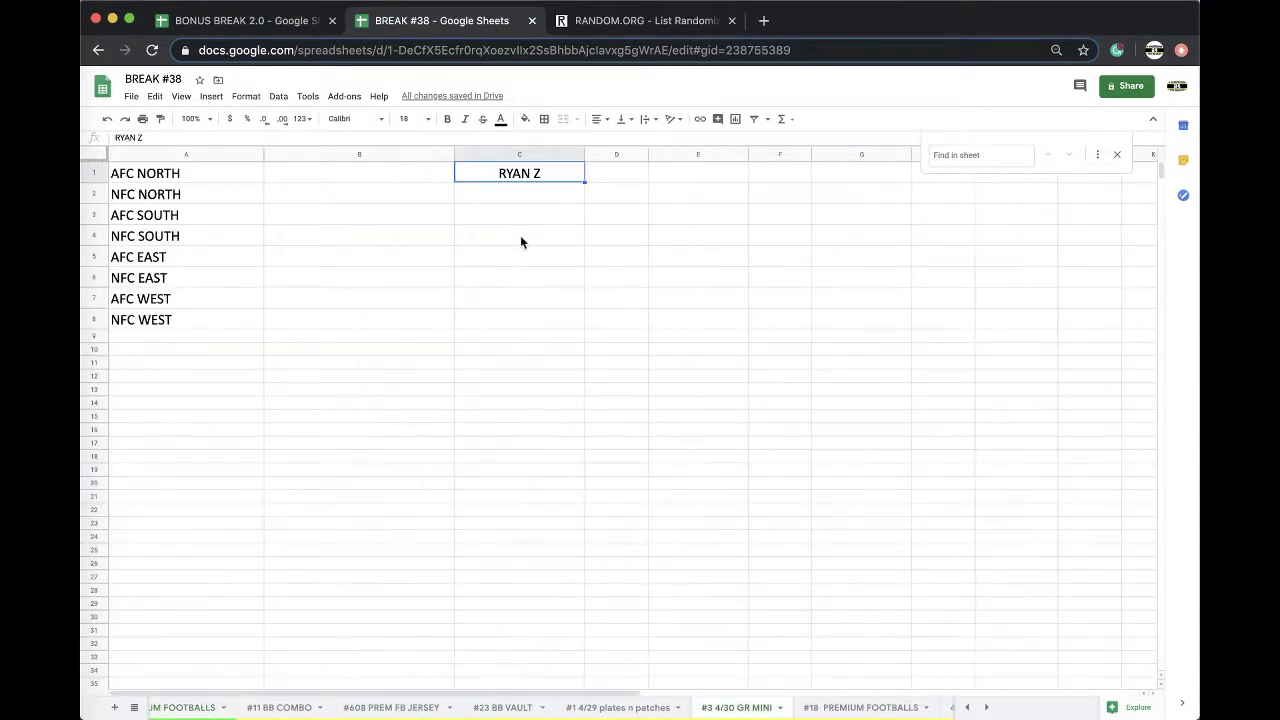
{"action": "left_click", "coordinate": [493, 191]}
{"action": "key", "text": "ctrl+v"}
{"action": "left_click", "coordinate": [600, 216]}
{"action": "left_click", "coordinate": [612, 237]}
{"action": "left_click", "coordinate": [525, 118]}
{"action": "left_click", "coordinate": [568, 177]}
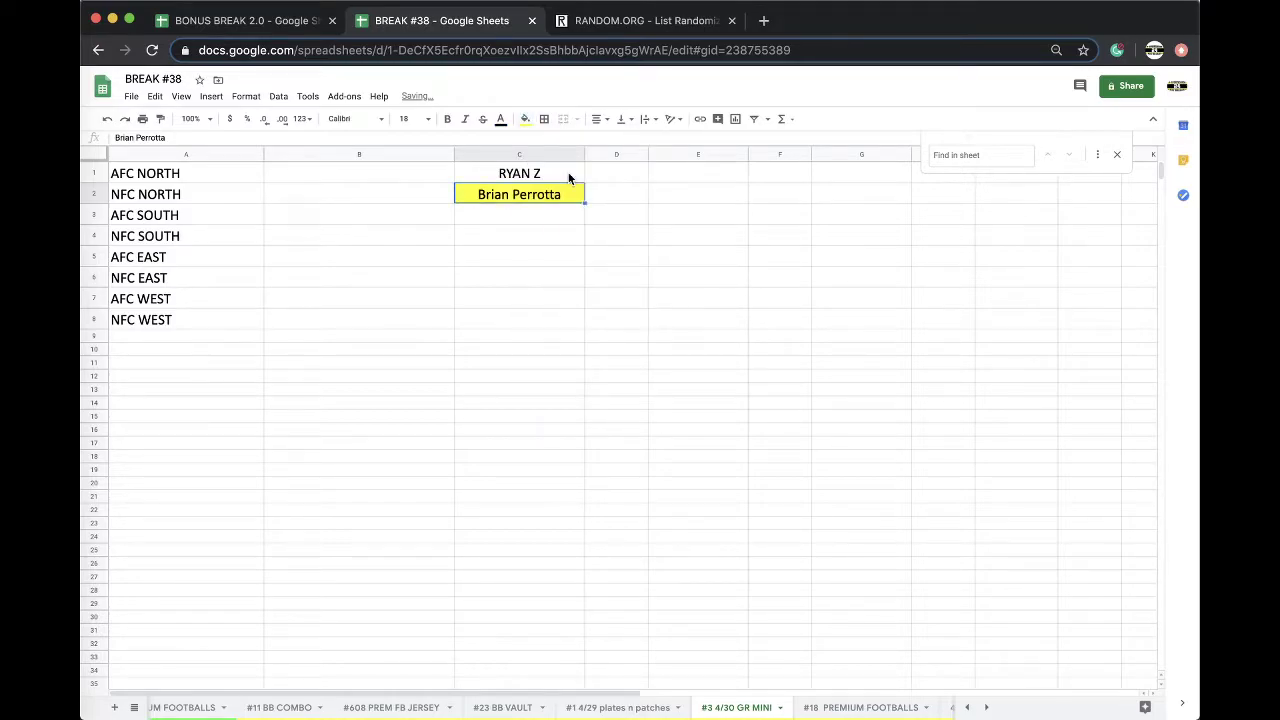